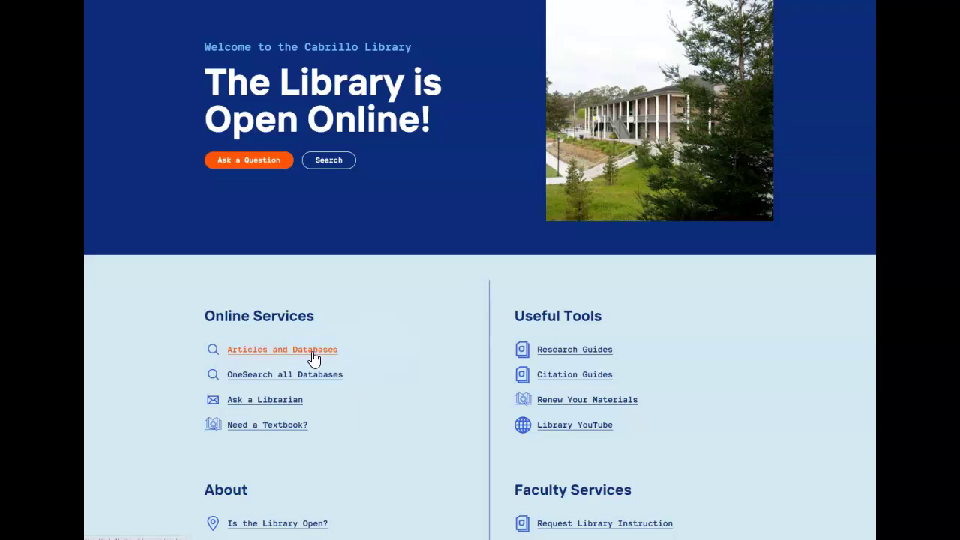
Step: From the A-Z Databases list, filter subjects to Health and Sciences and open CINAHL PLUS with Full text
left_click(314, 358)
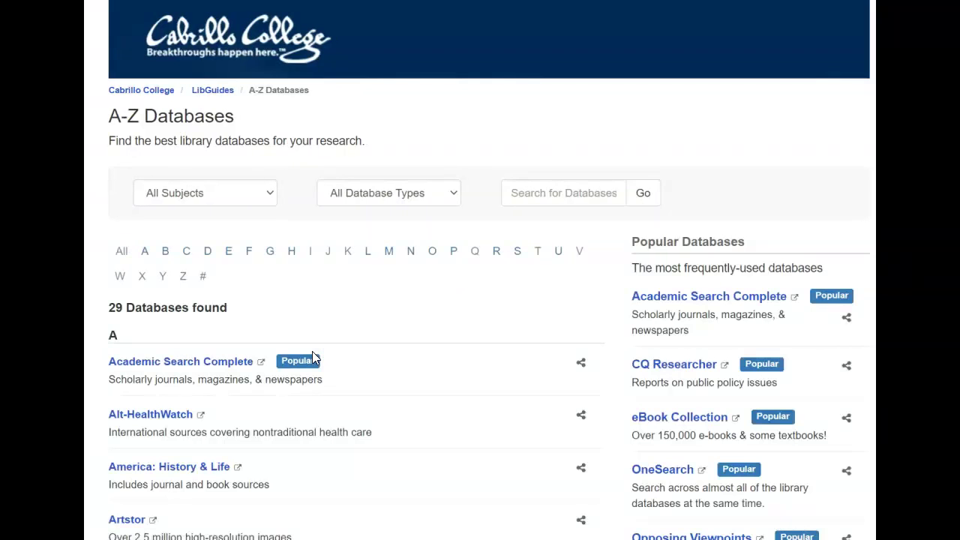
left_click(259, 196)
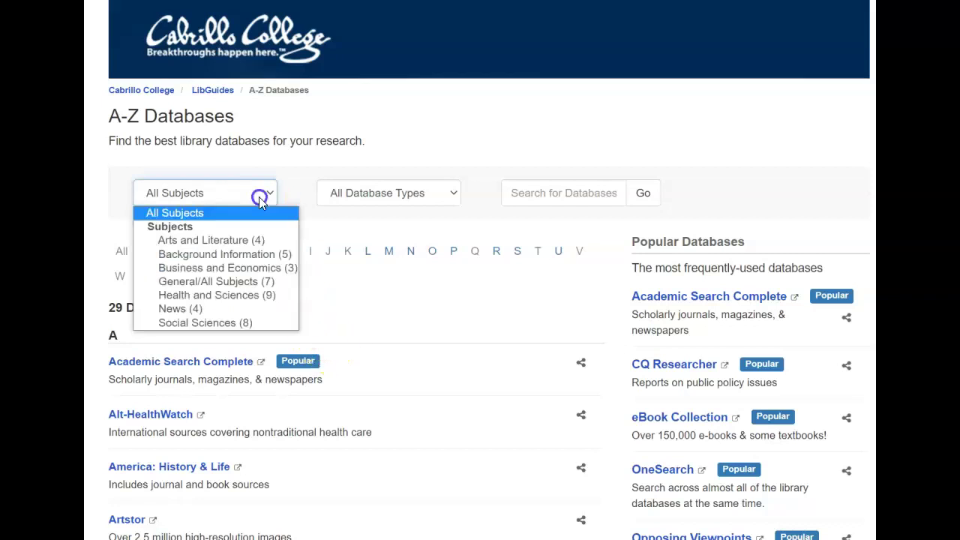
left_click(245, 295)
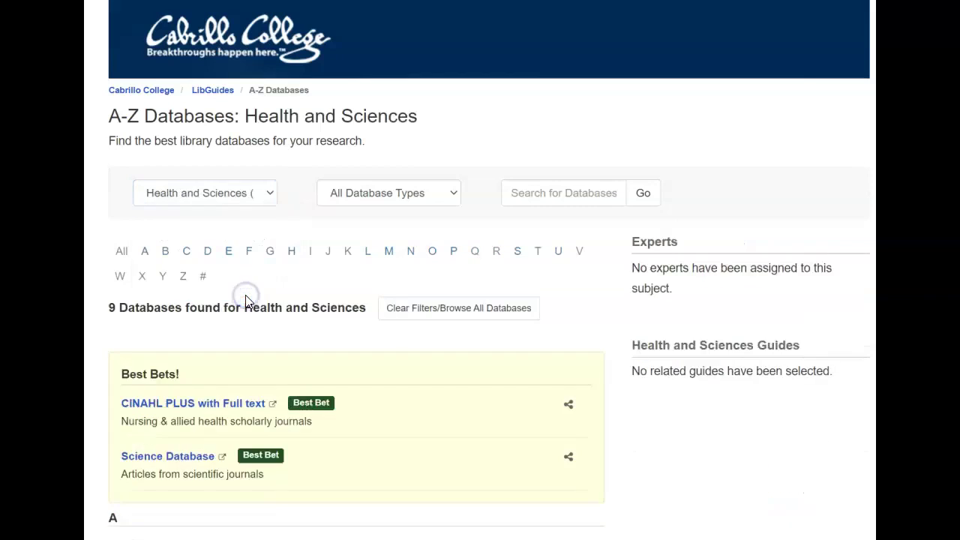
scroll(245, 294, "down", 2)
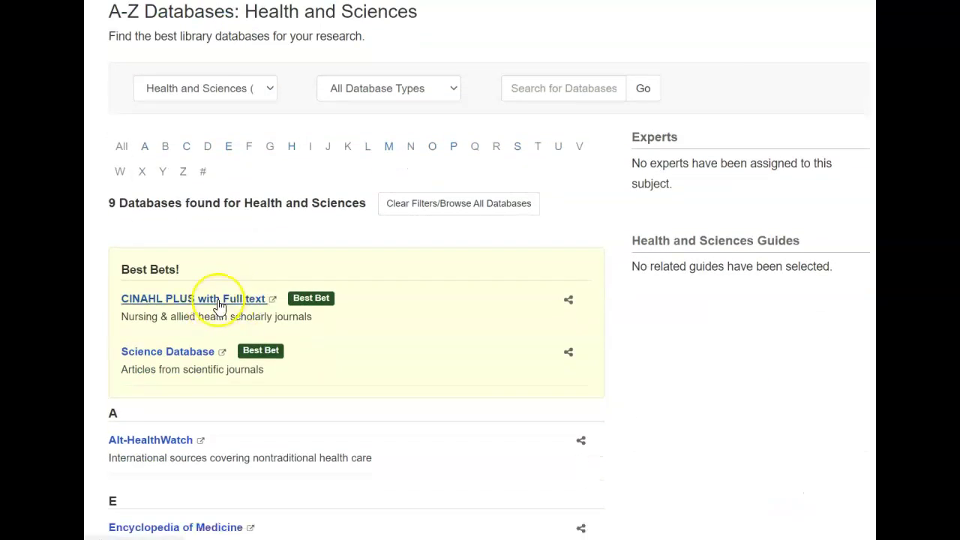
left_click(219, 304)
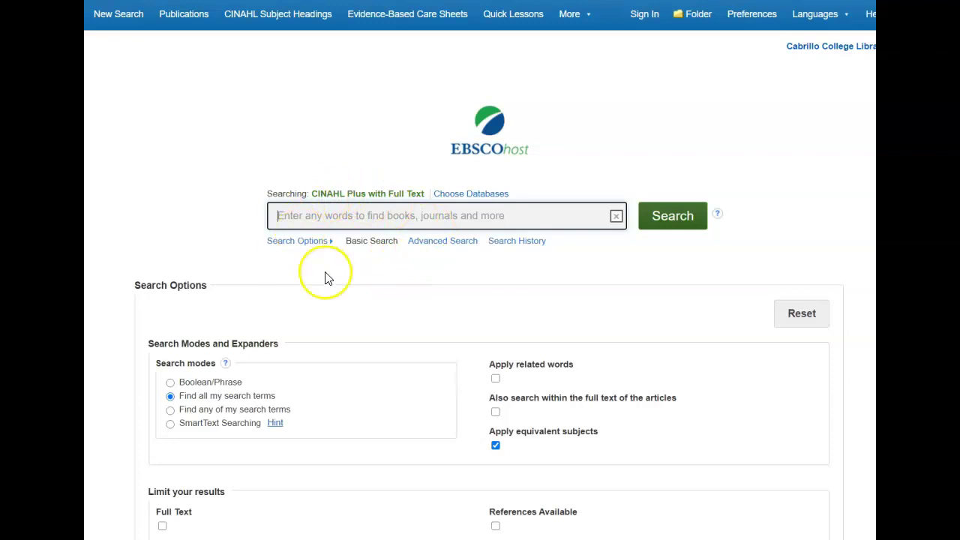
Step: Switch to the Advanced Search form and view the Select a Field options for a row
left_click(456, 243)
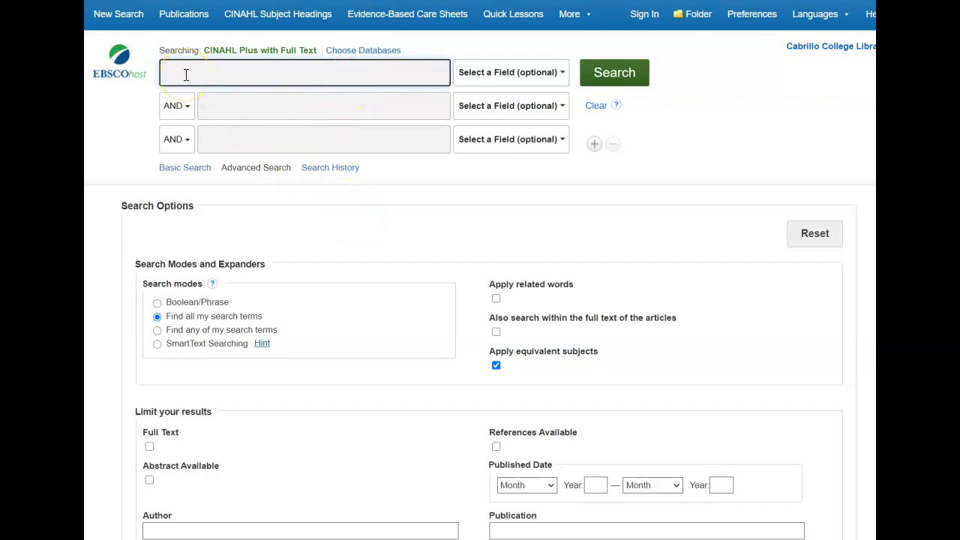
left_click(246, 109)
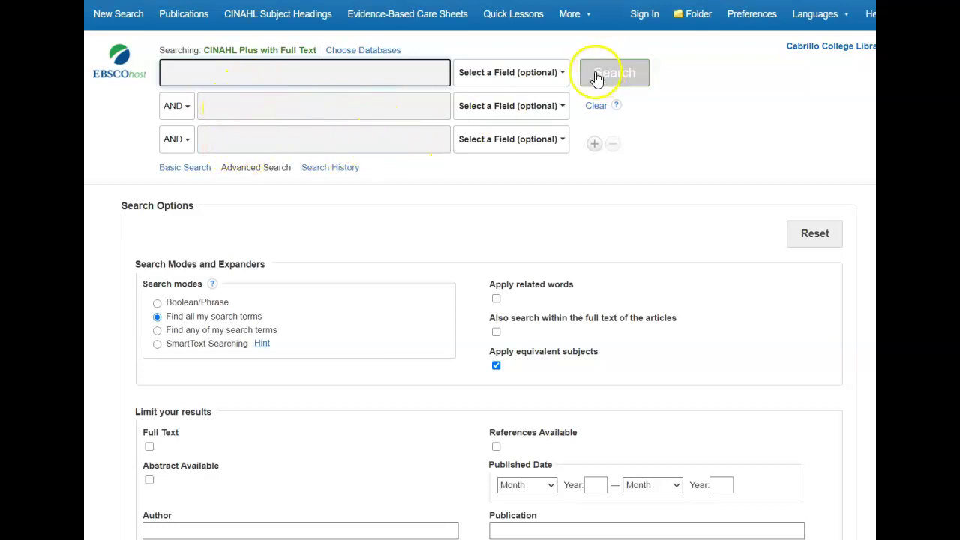
left_click(486, 73)
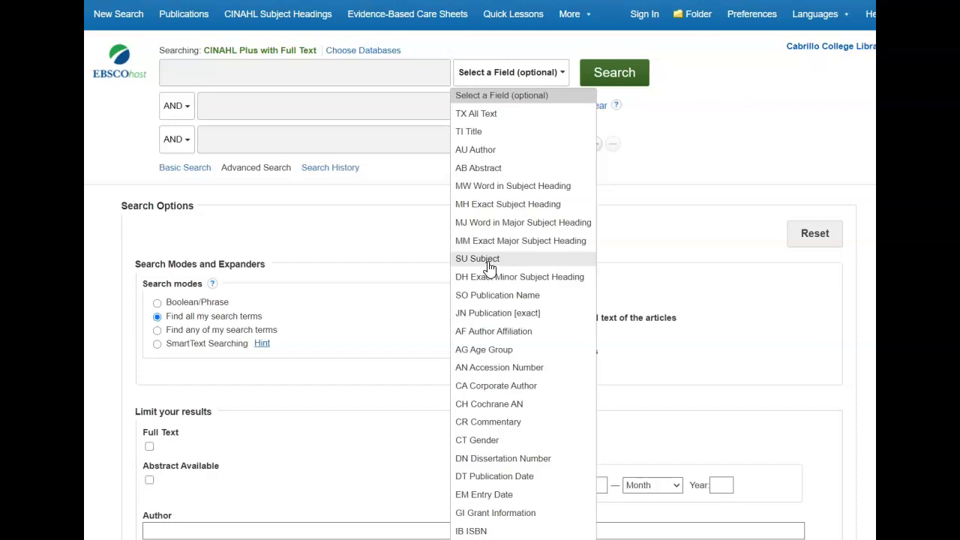
Step: Enter 'radiologic technology' as JN Publication [exact] in row 1 and 'breast cancer' in row 2
left_click(403, 72)
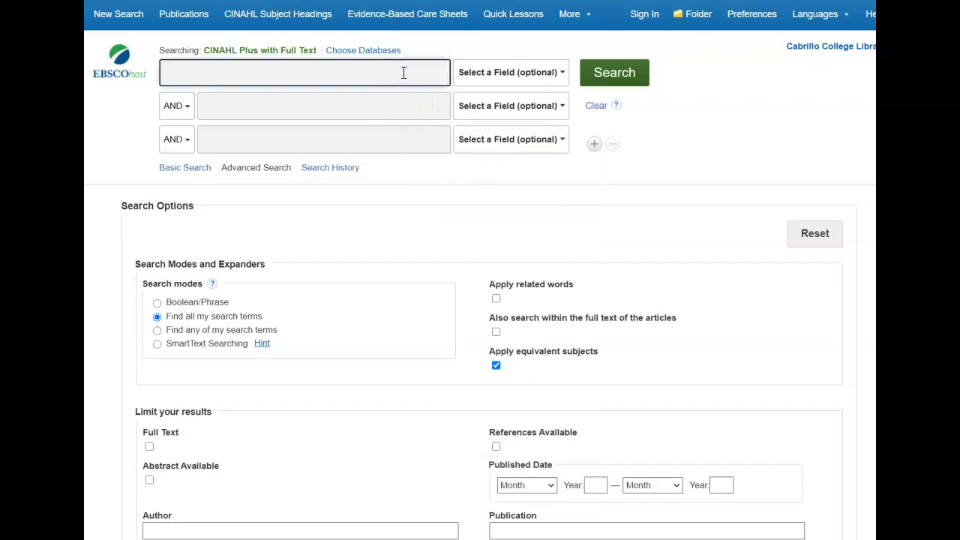
type("radi")
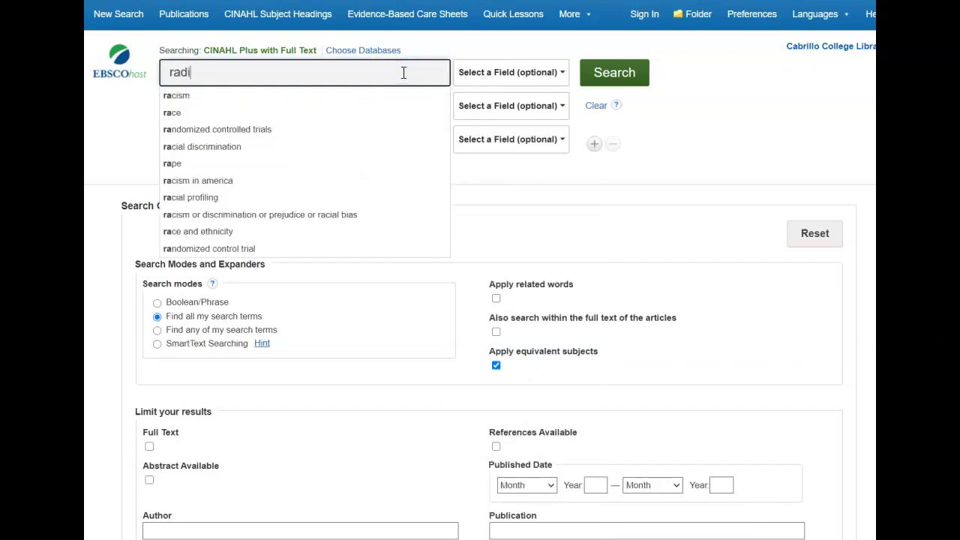
type("ologic technology")
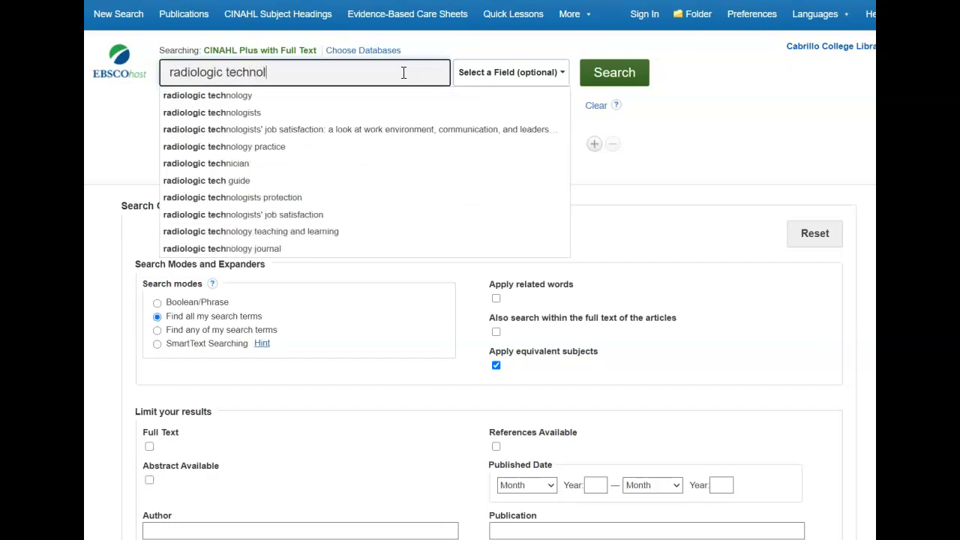
left_click(421, 85)
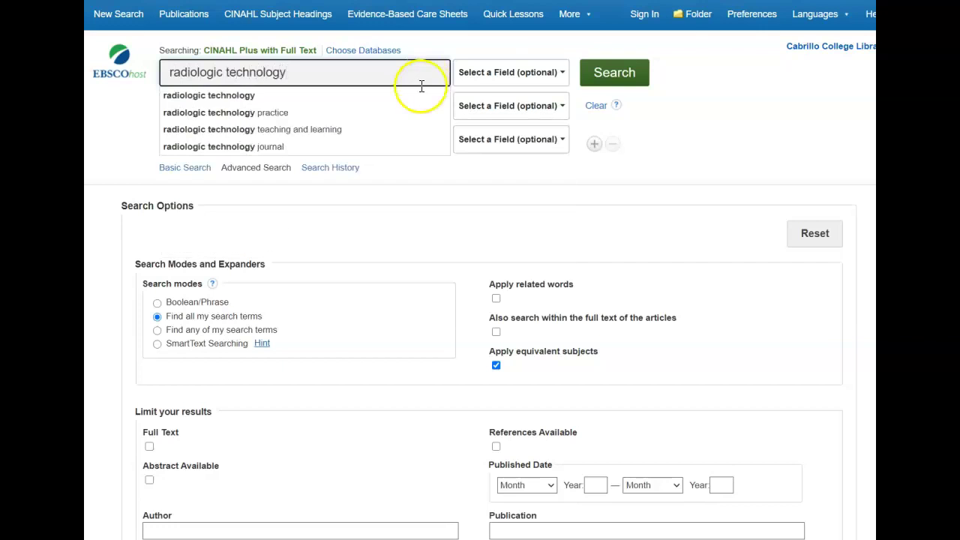
left_click(499, 72)
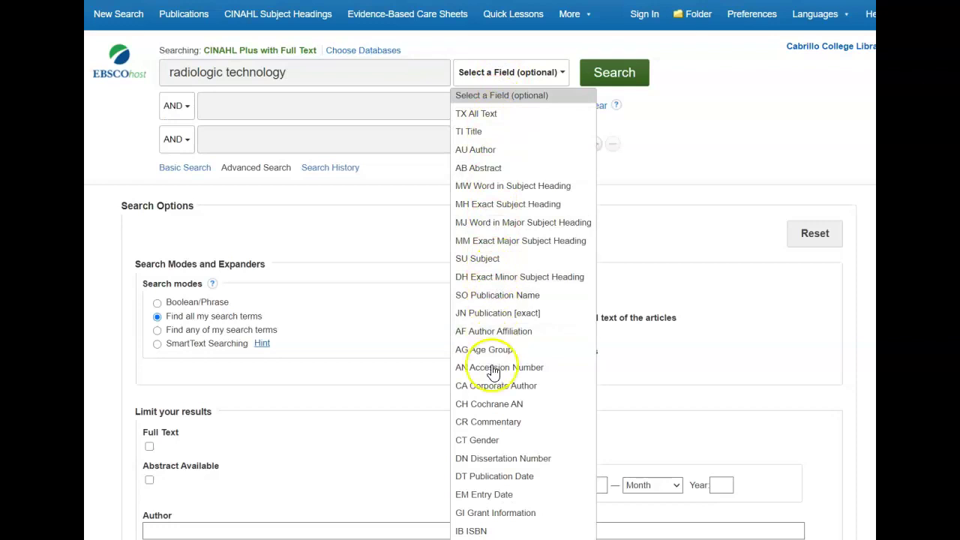
left_click(513, 313)
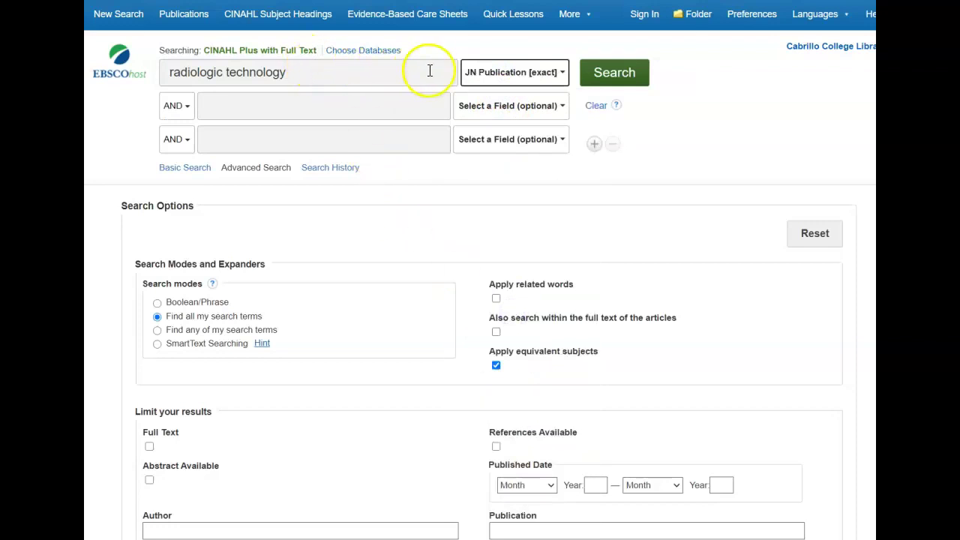
left_click(307, 105)
type("bre")
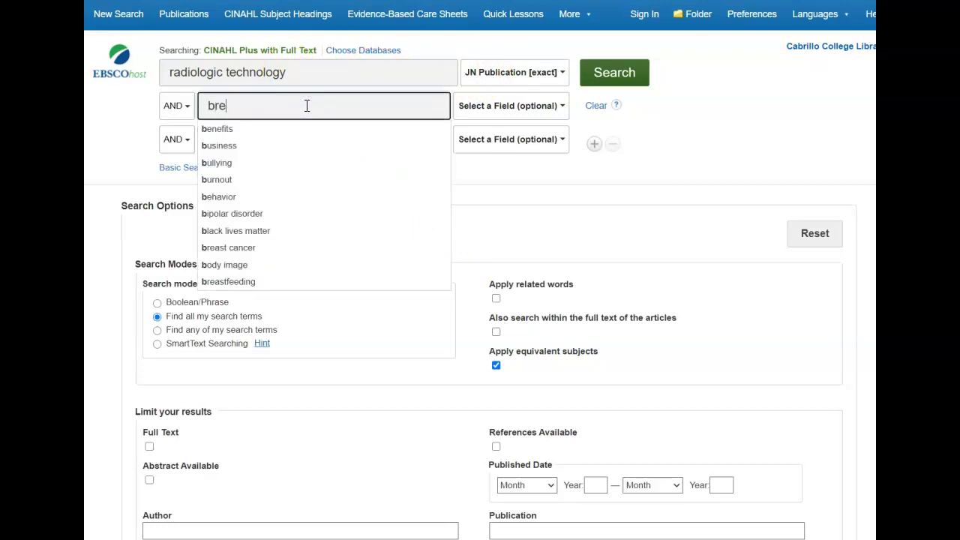
type("ast cancer")
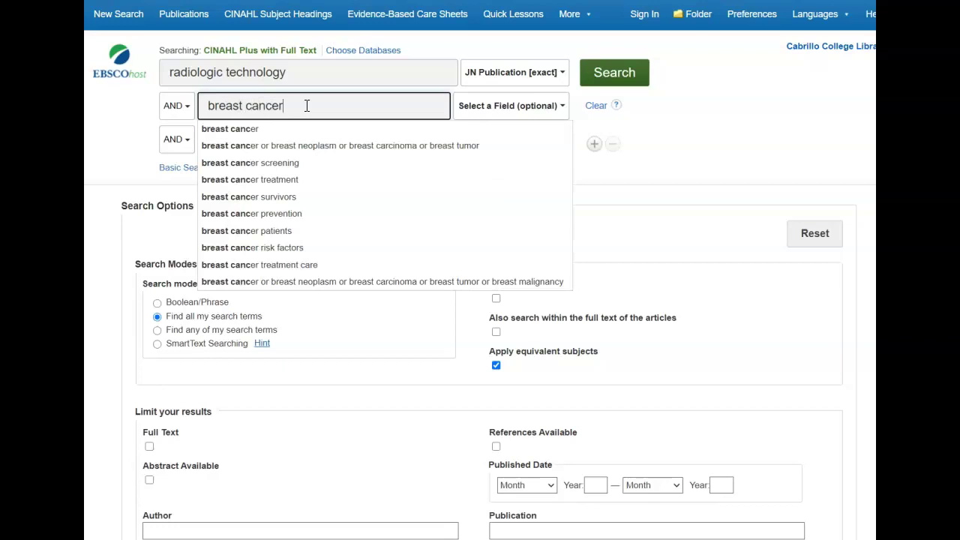
Step: Run the combined search, returning 203 results
left_click(639, 79)
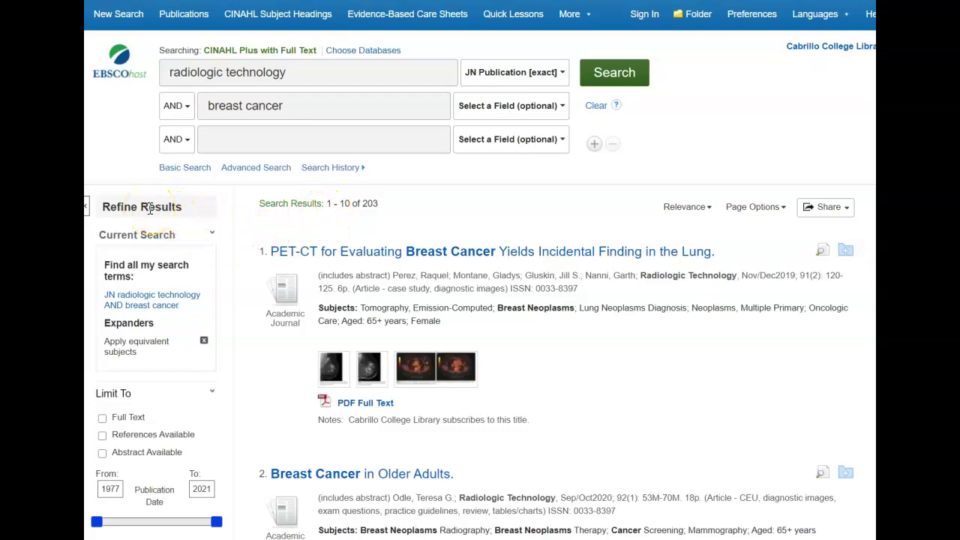
Step: Limit results to full text and publication years 2016–2021, leaving 36 articles
scroll(150, 210, "down", 2)
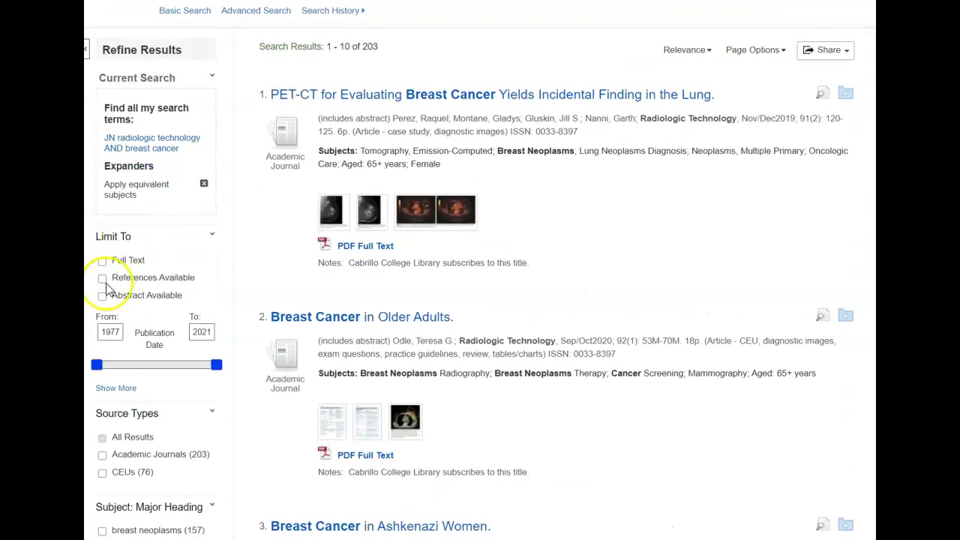
left_click(102, 261)
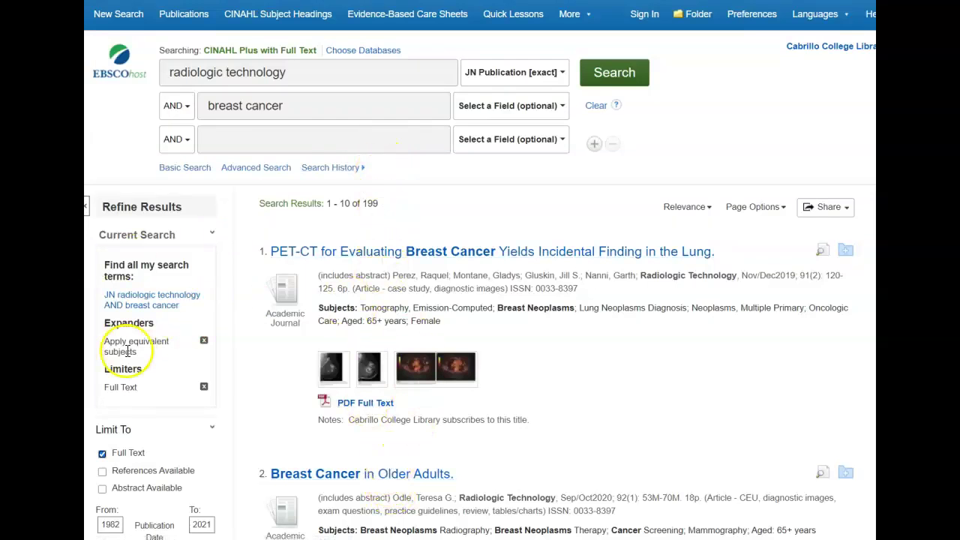
scroll(126, 351, "down", 3)
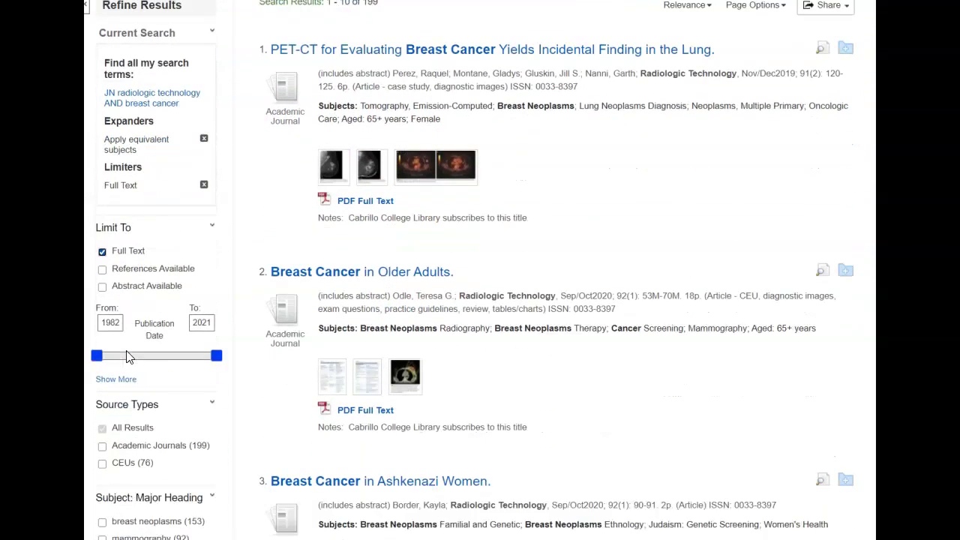
double_click(120, 321)
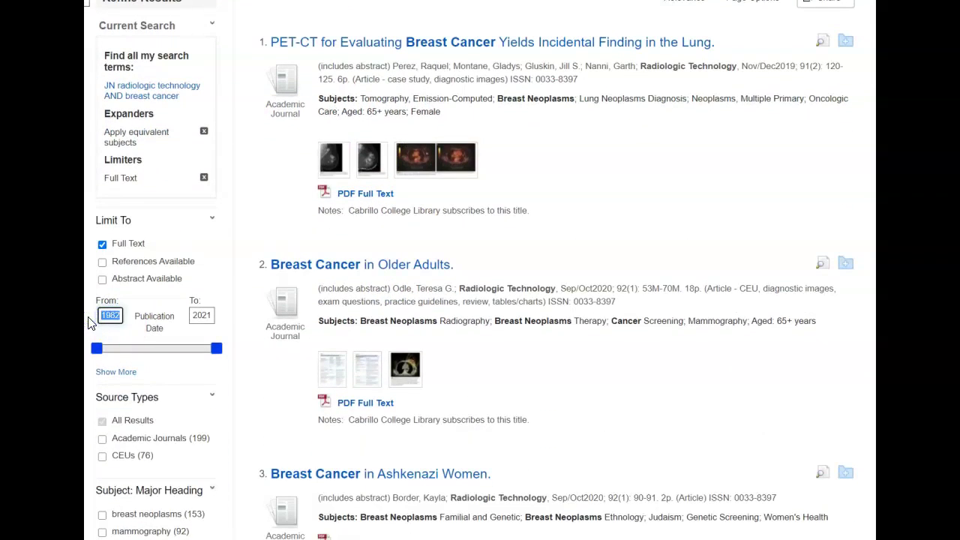
type("2016")
key("Return")
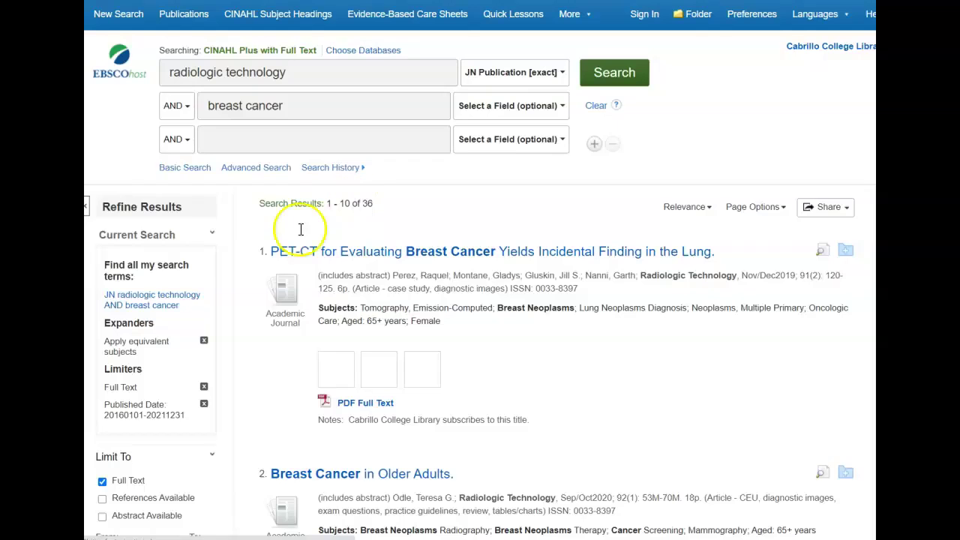
scroll(132, 369, "down", 2)
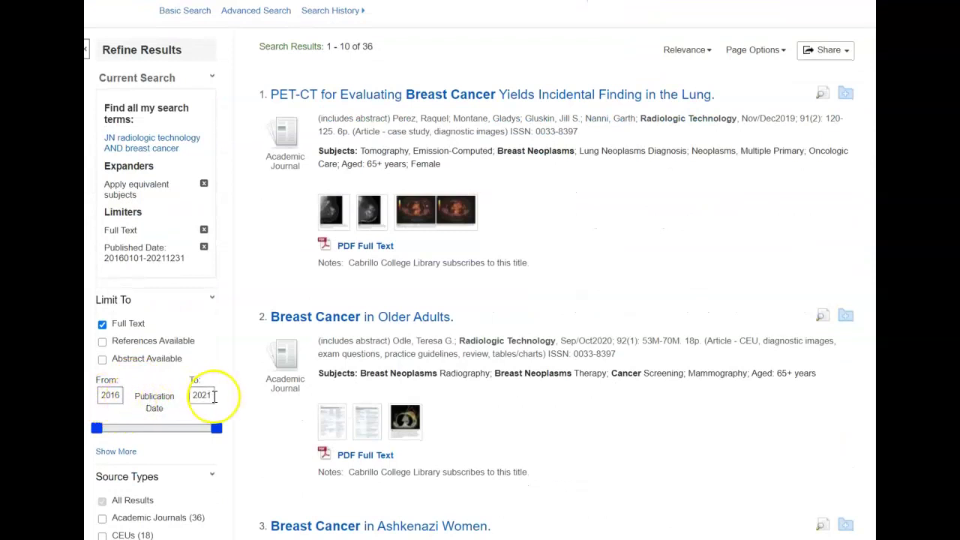
scroll(213, 397, "down", 3)
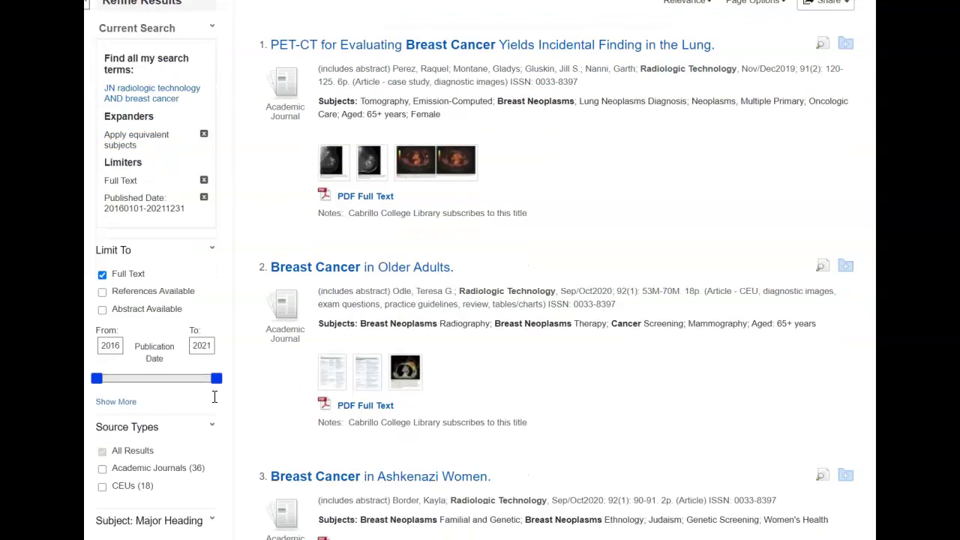
scroll(213, 401, "down", 3)
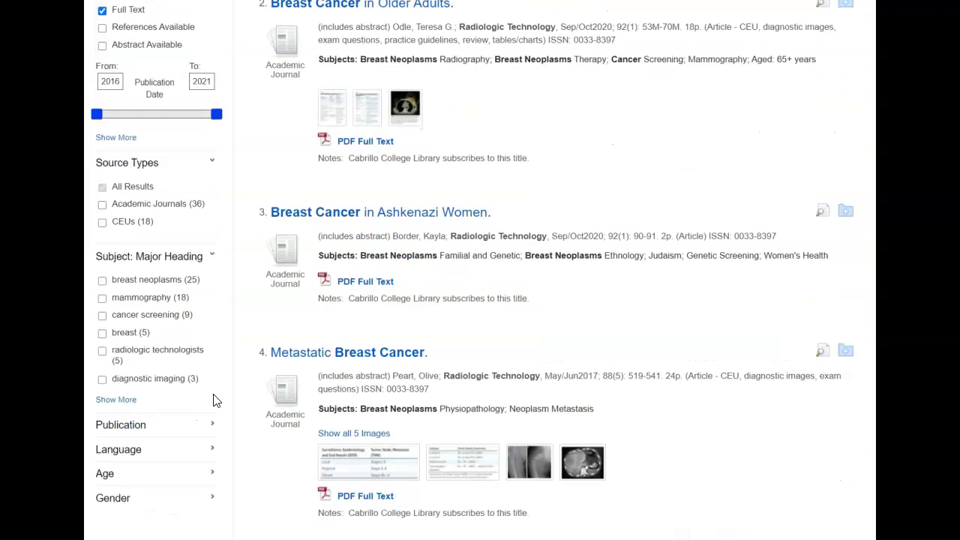
scroll(215, 402, "up", 8)
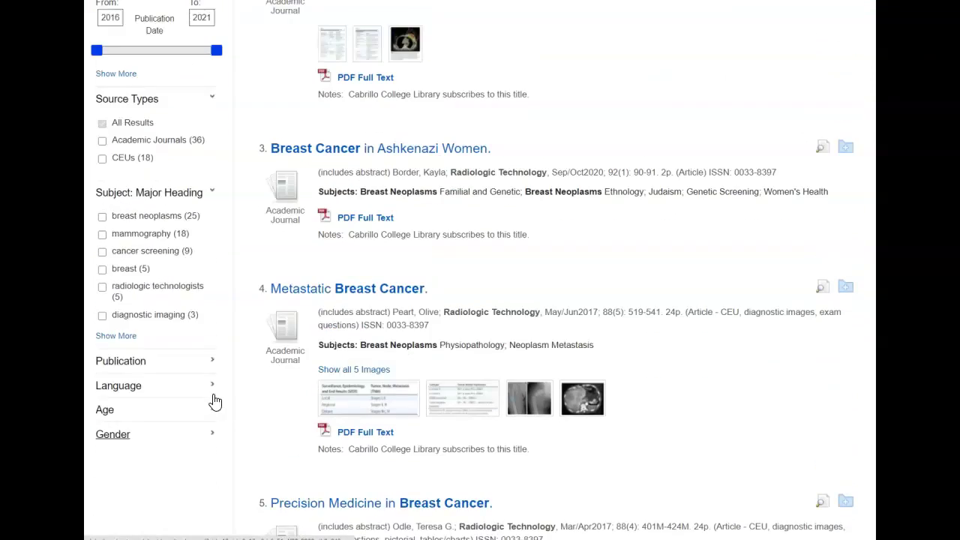
left_click(375, 298)
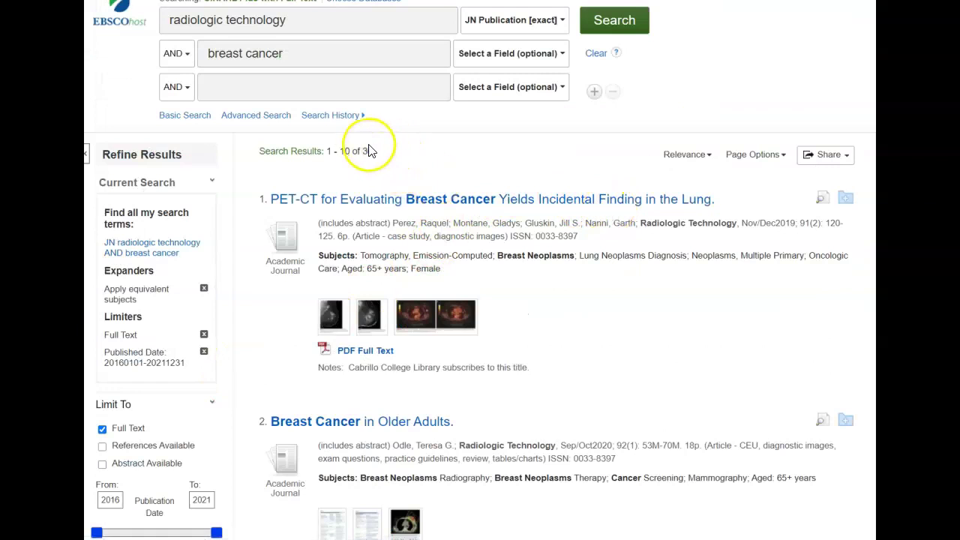
scroll(572, 275, "down", 5)
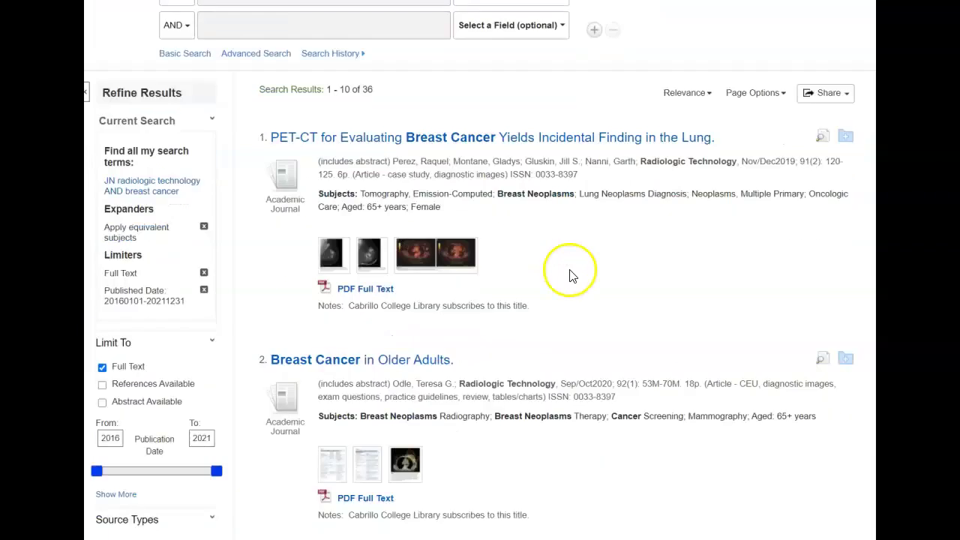
scroll(572, 279, "down", 7)
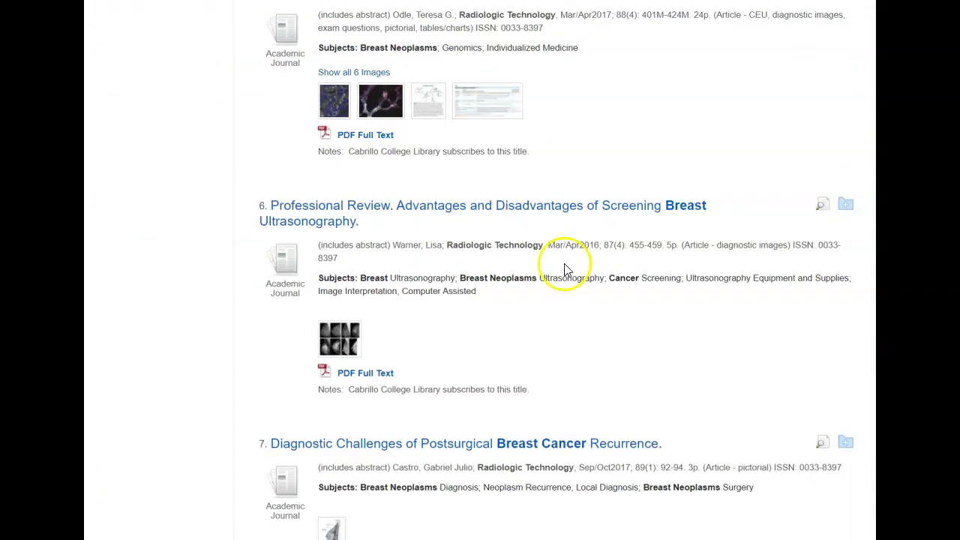
left_click(568, 210)
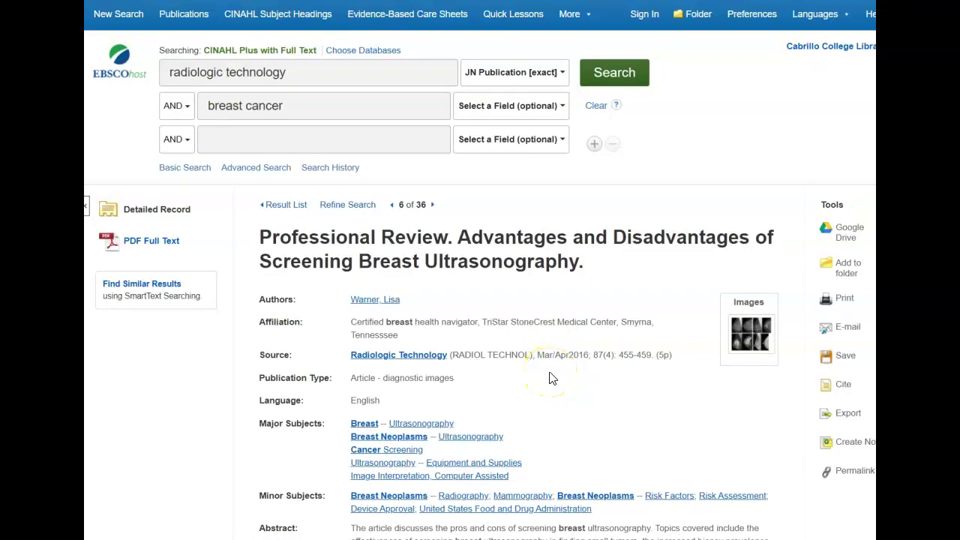
Step: Scroll the results list to locate the screening breast ultrasonography review article
scroll(551, 379, "down", 3)
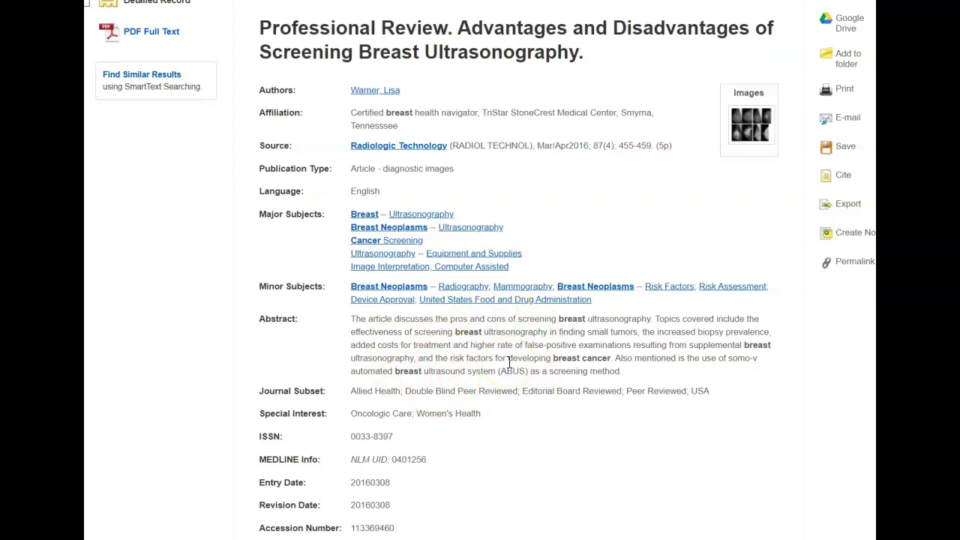
scroll(509, 363, "up", 1)
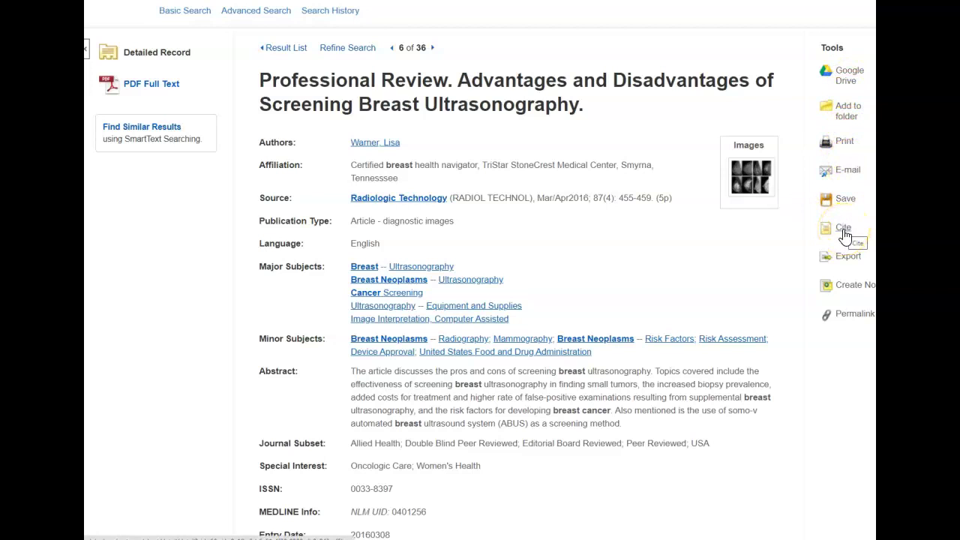
Step: Open the article's E-mail form with APA citation format and start entering the recipient address
left_click(848, 171)
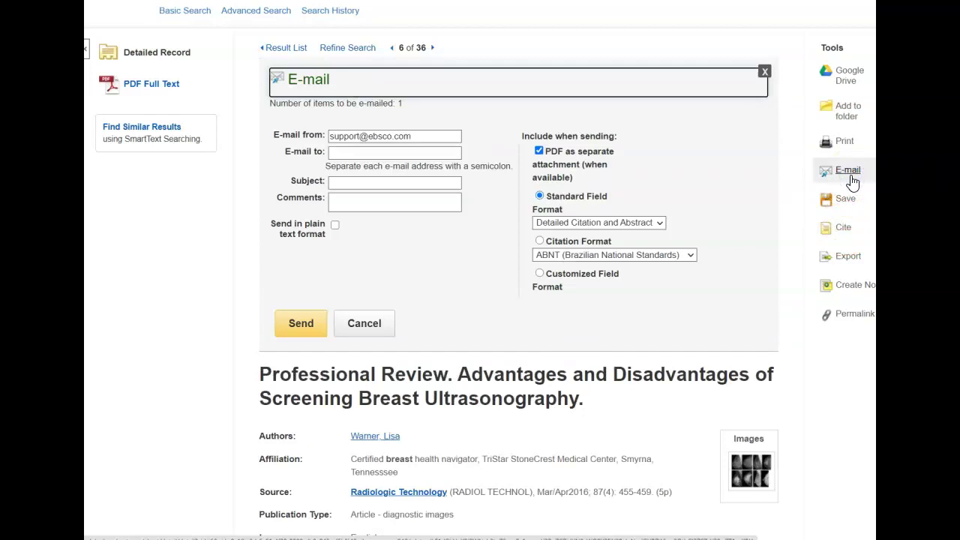
left_click(669, 255)
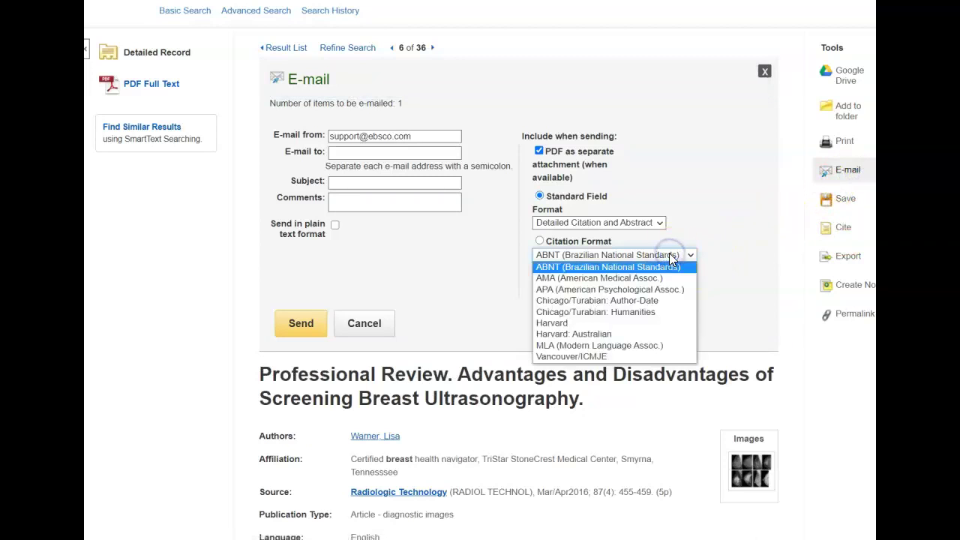
left_click(663, 293)
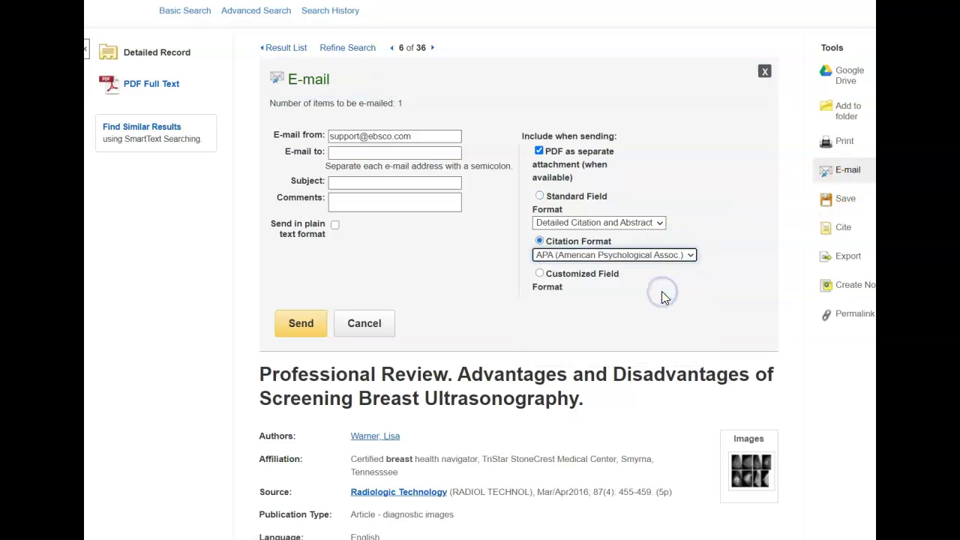
left_click(424, 156)
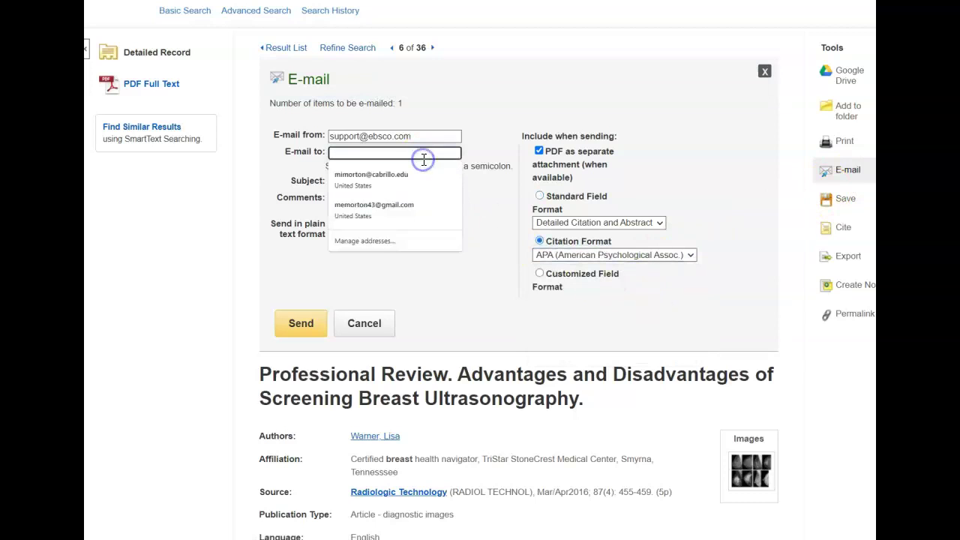